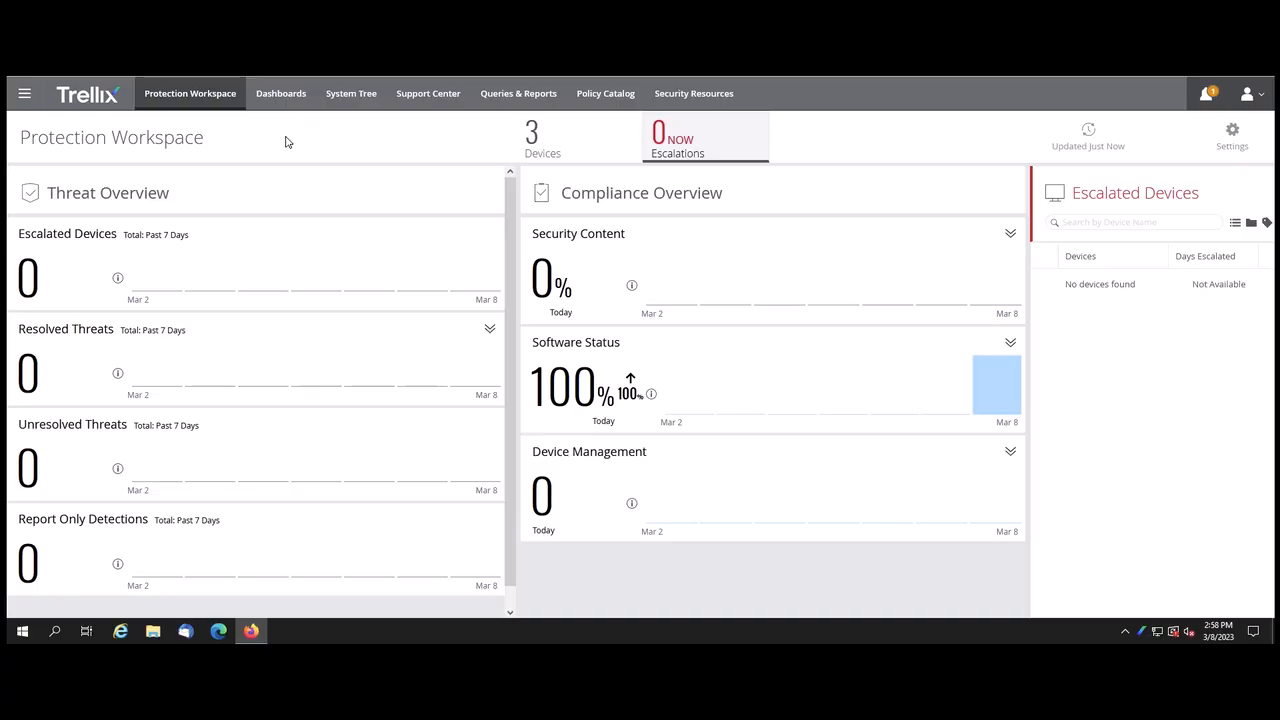
# Step: Display the built-in ePO Summary dashboard and list the dashboard actions available for it
pyautogui.click(277, 94)
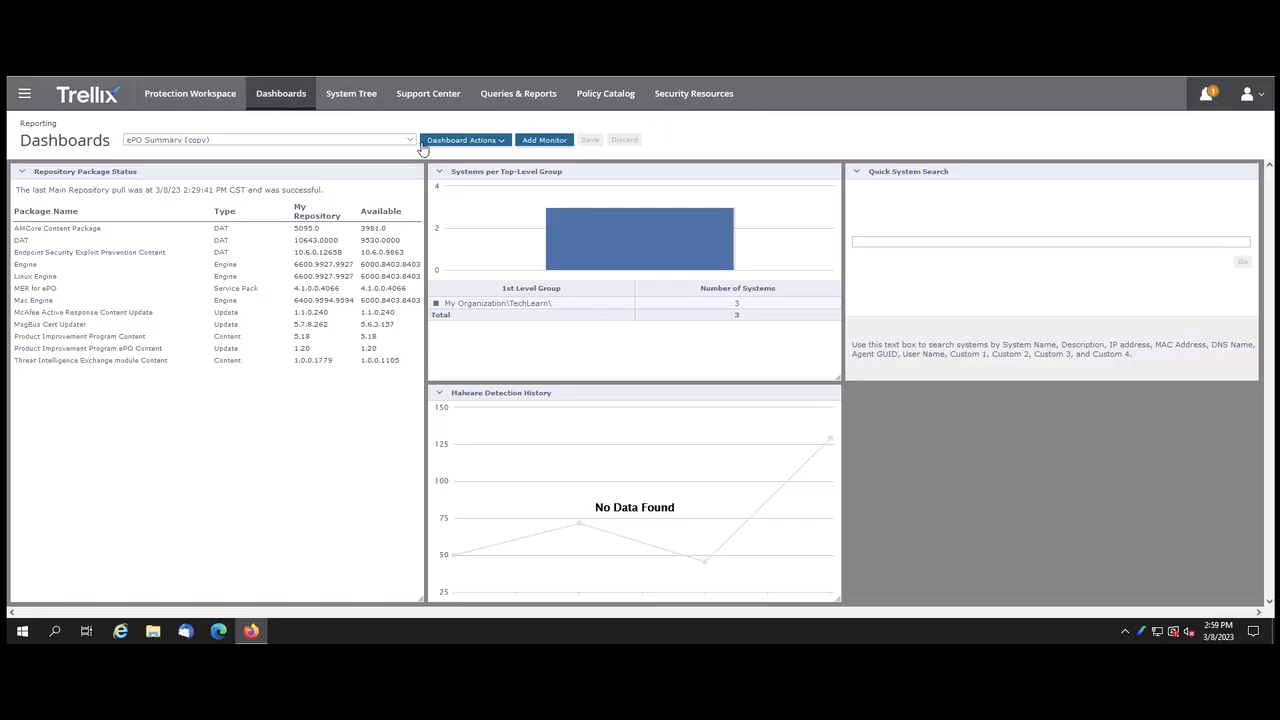
pyautogui.click(410, 145)
pyautogui.scroll(-5, 398, 190)
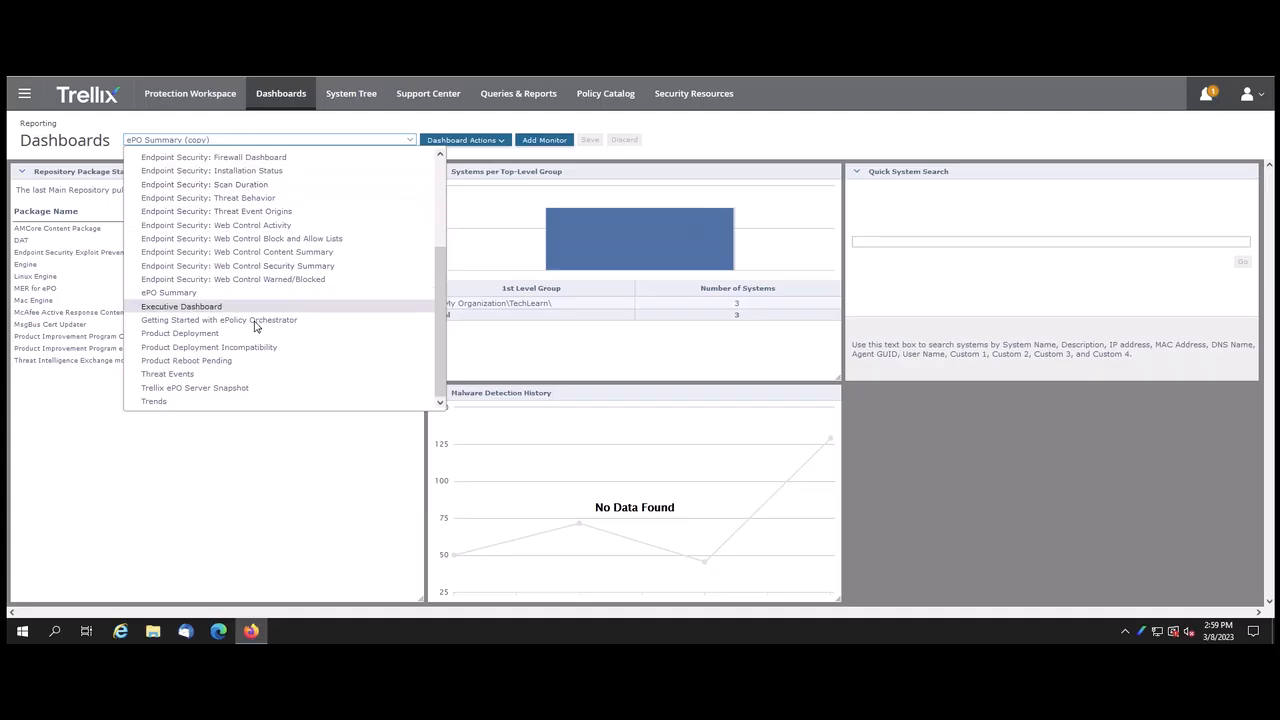
pyautogui.click(206, 293)
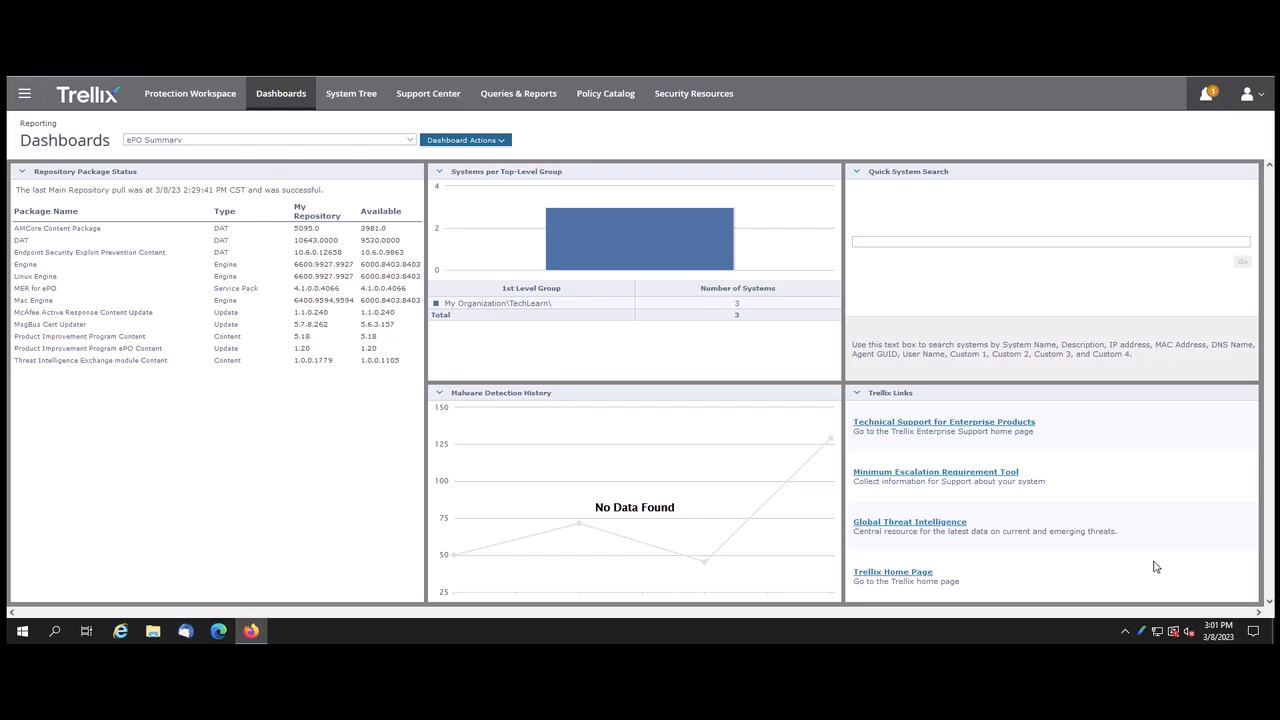
pyautogui.click(503, 145)
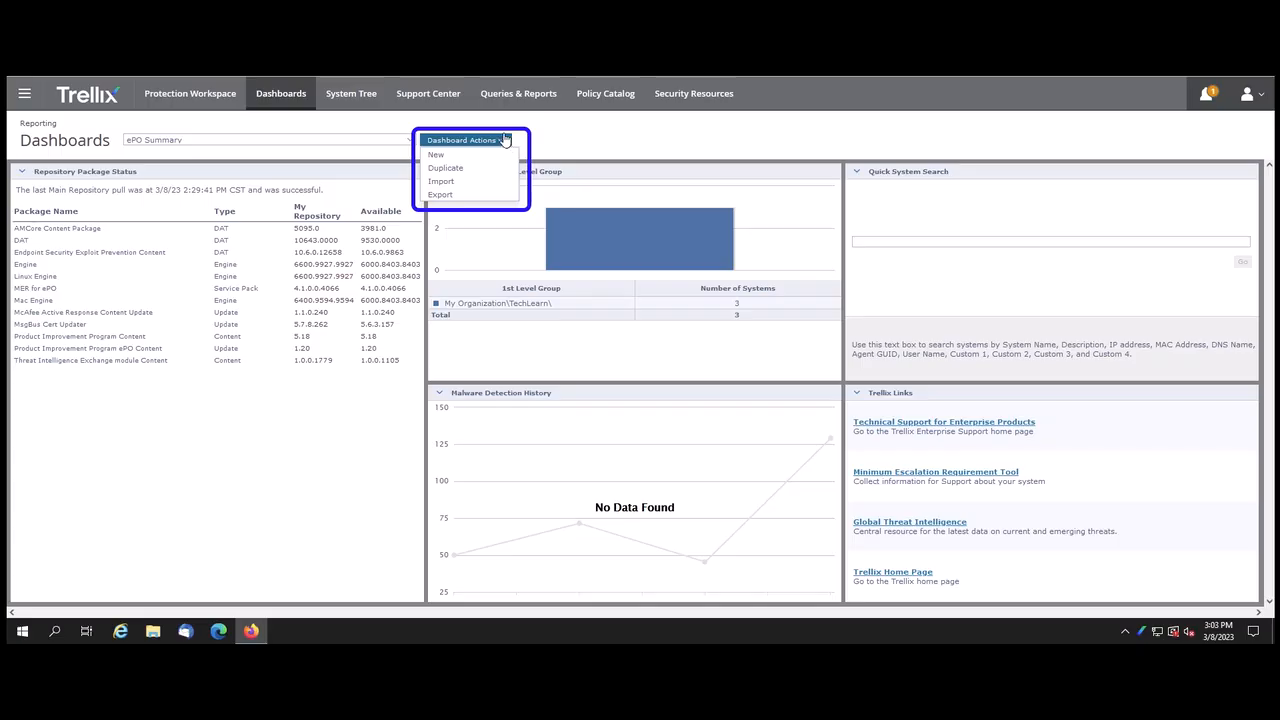
# Step: Switch to the private ePO Summary (copy) dashboard
pyautogui.click(411, 141)
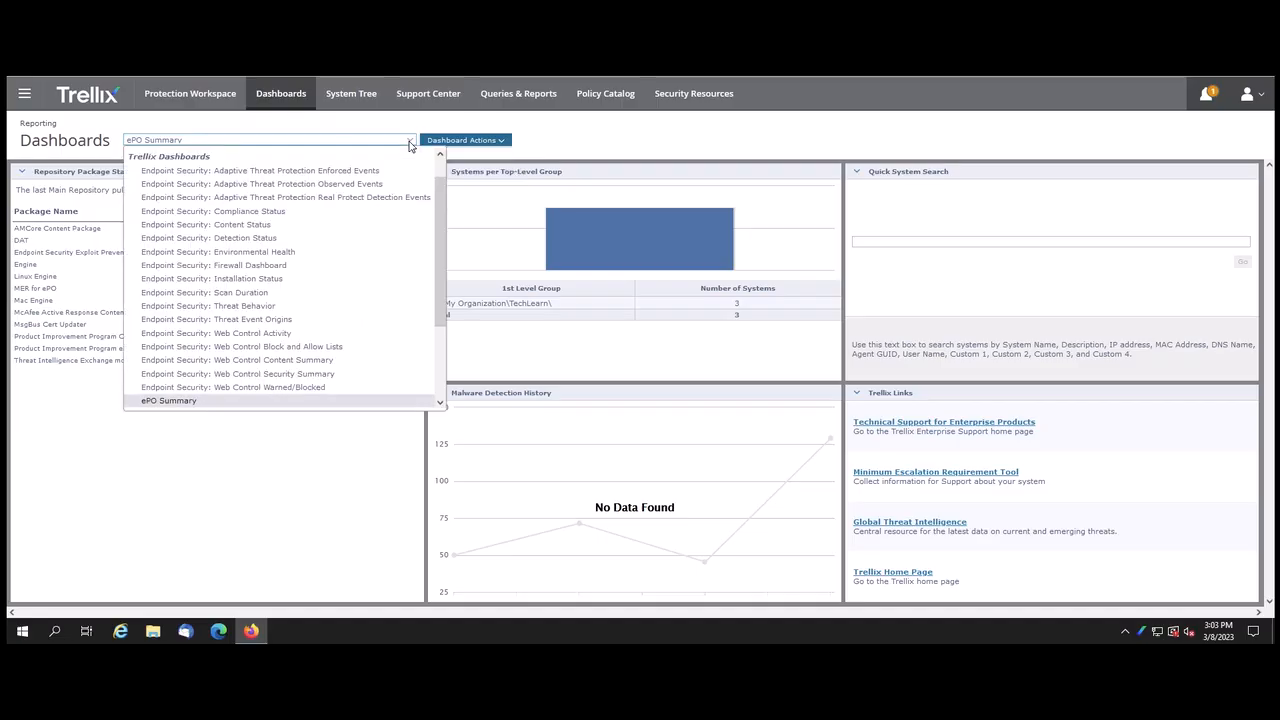
pyautogui.scroll(1, 441, 180)
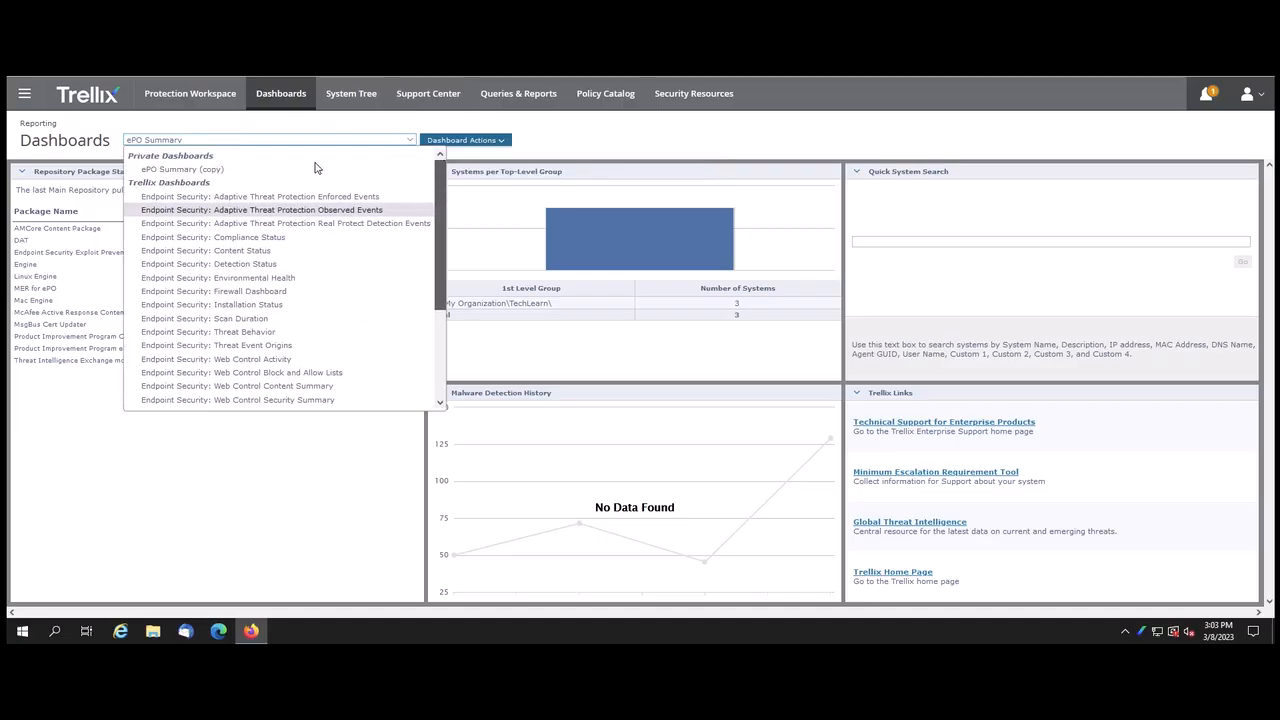
pyautogui.click(206, 172)
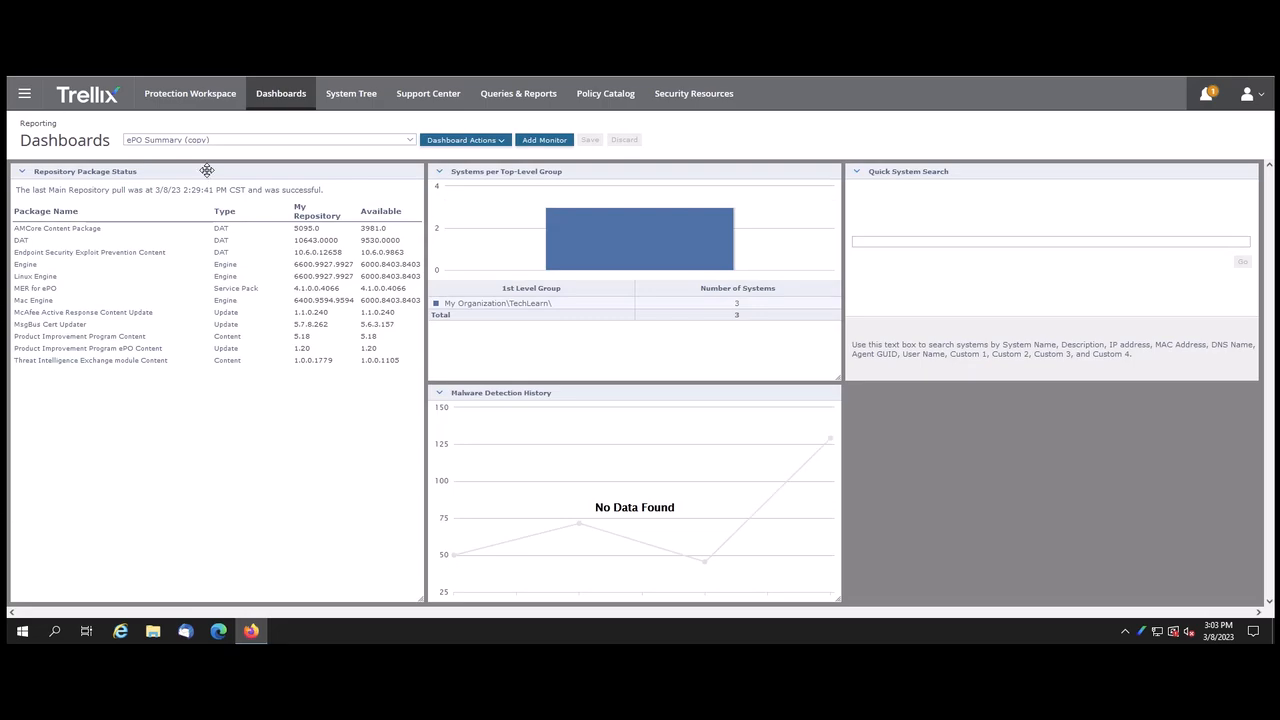
# Step: Add a Server Snapshot monitor in the empty space under Quick System Search and take a server snapshot from it
pyautogui.click(543, 141)
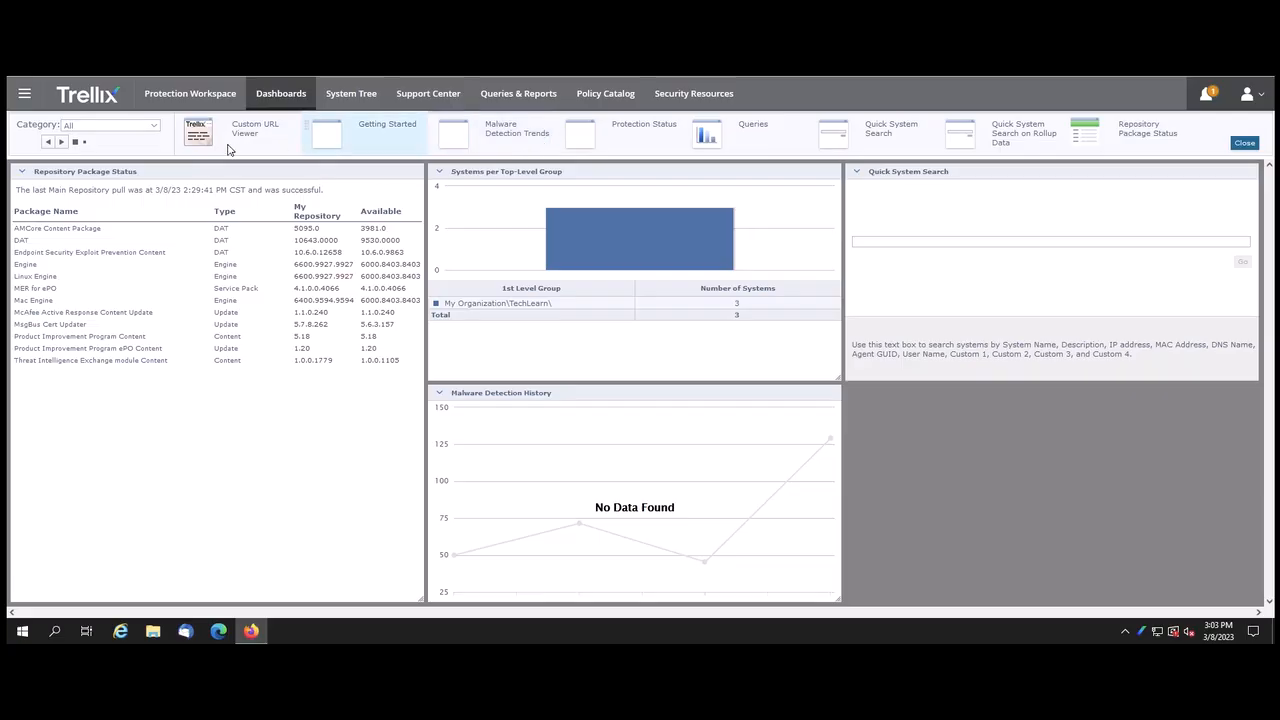
pyautogui.click(154, 127)
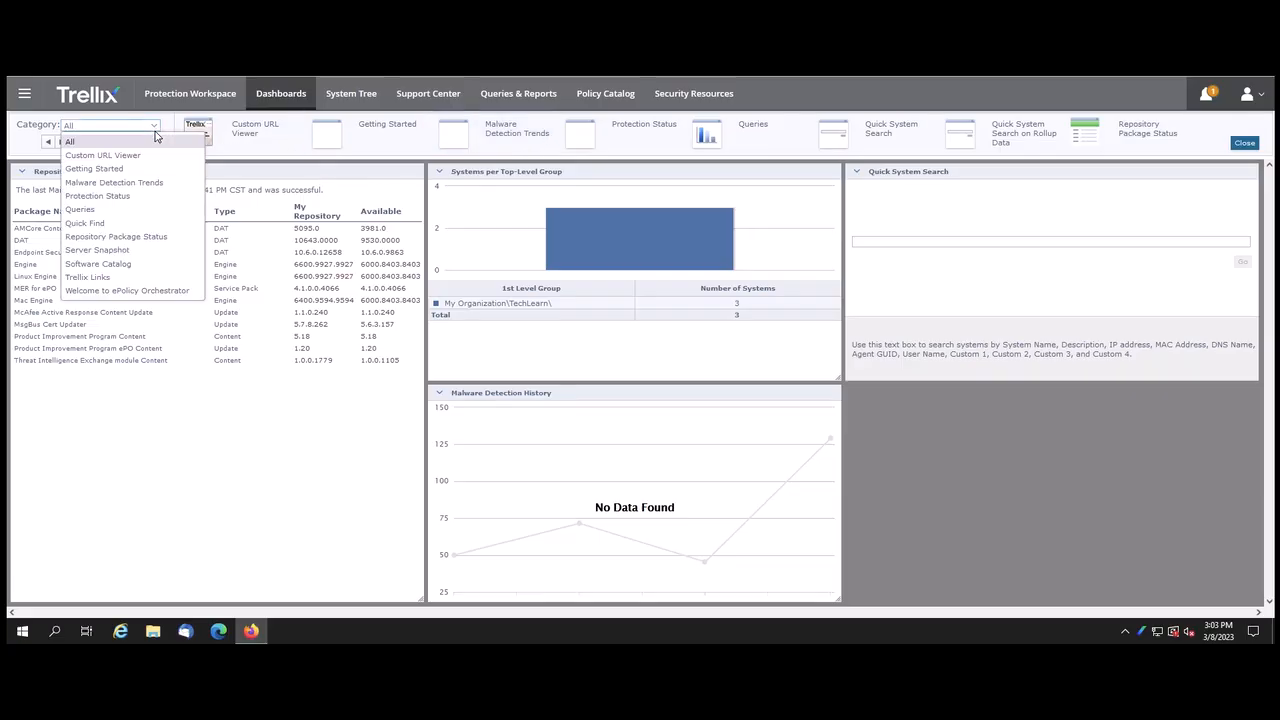
pyautogui.click(106, 251)
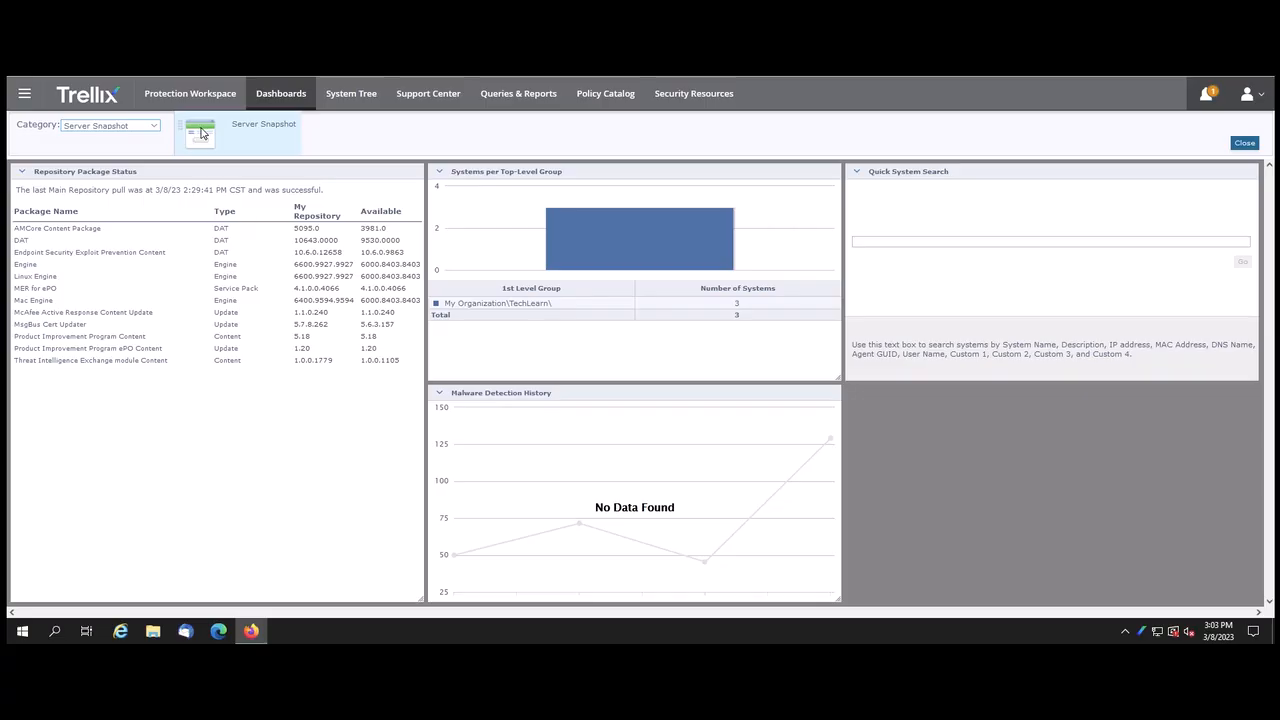
pyautogui.moveTo(200, 131); pyautogui.dragTo(860, 398)
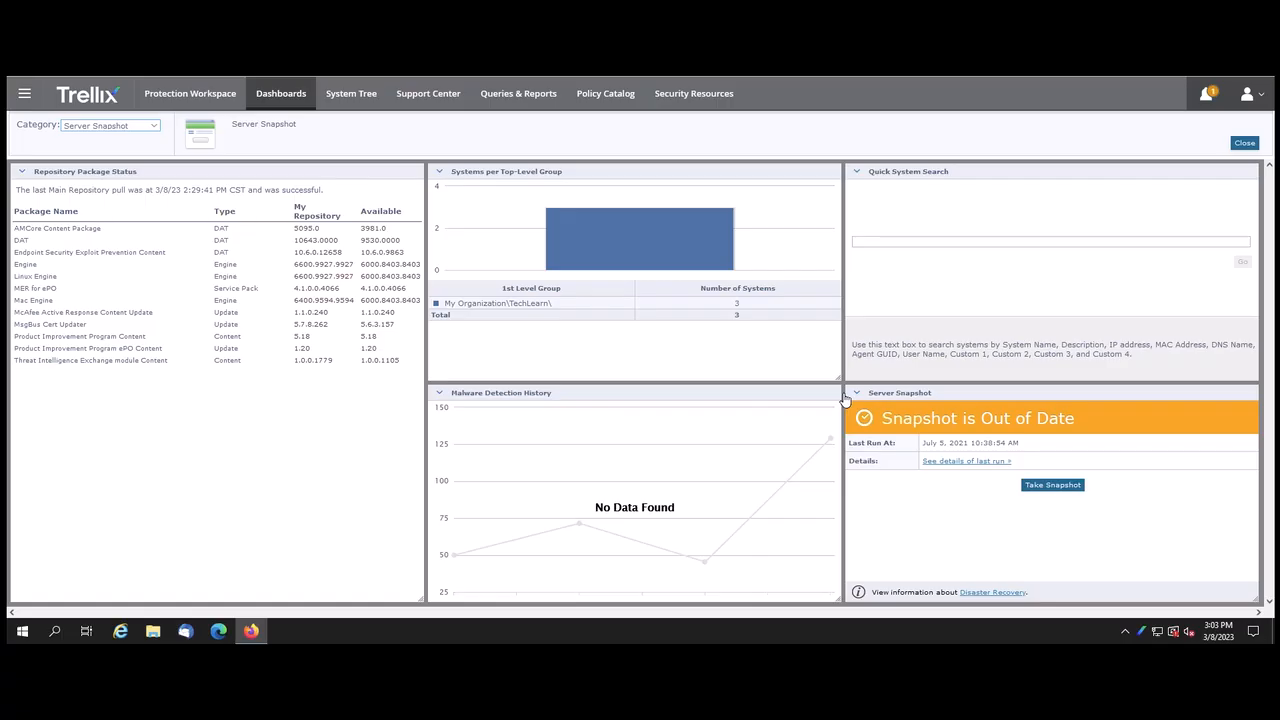
pyautogui.click(1039, 488)
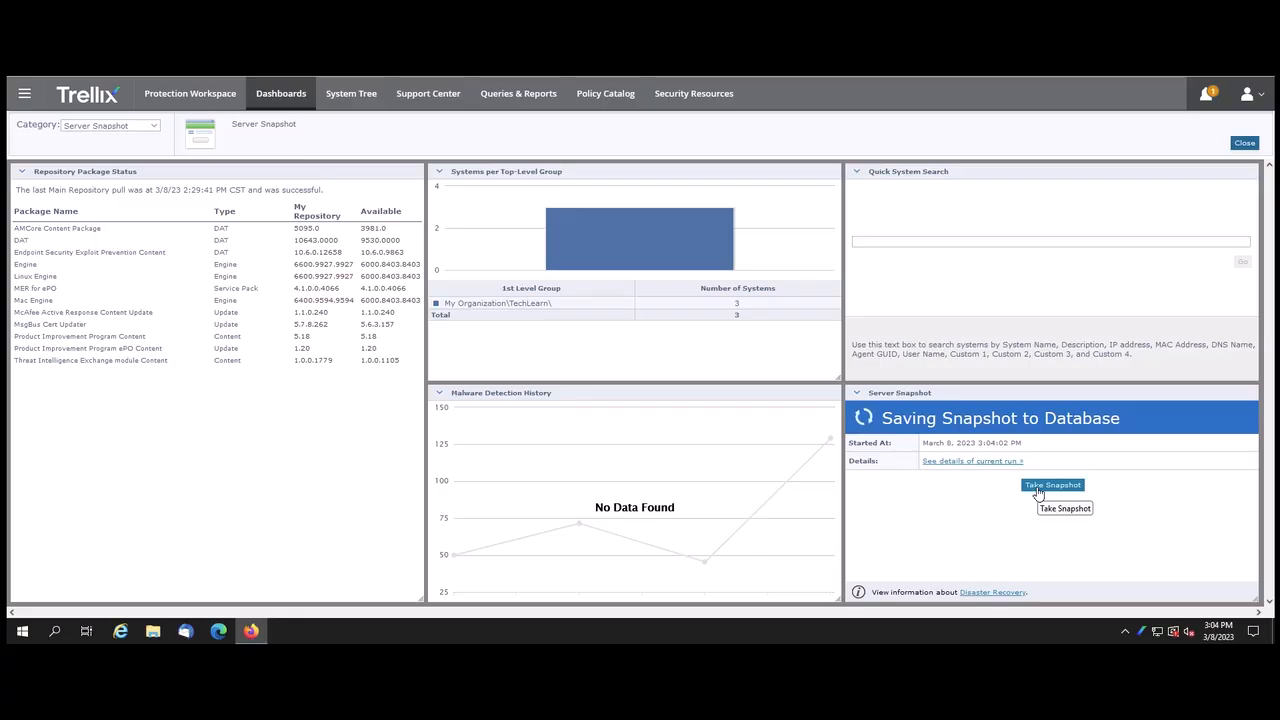
pyautogui.click(1245, 143)
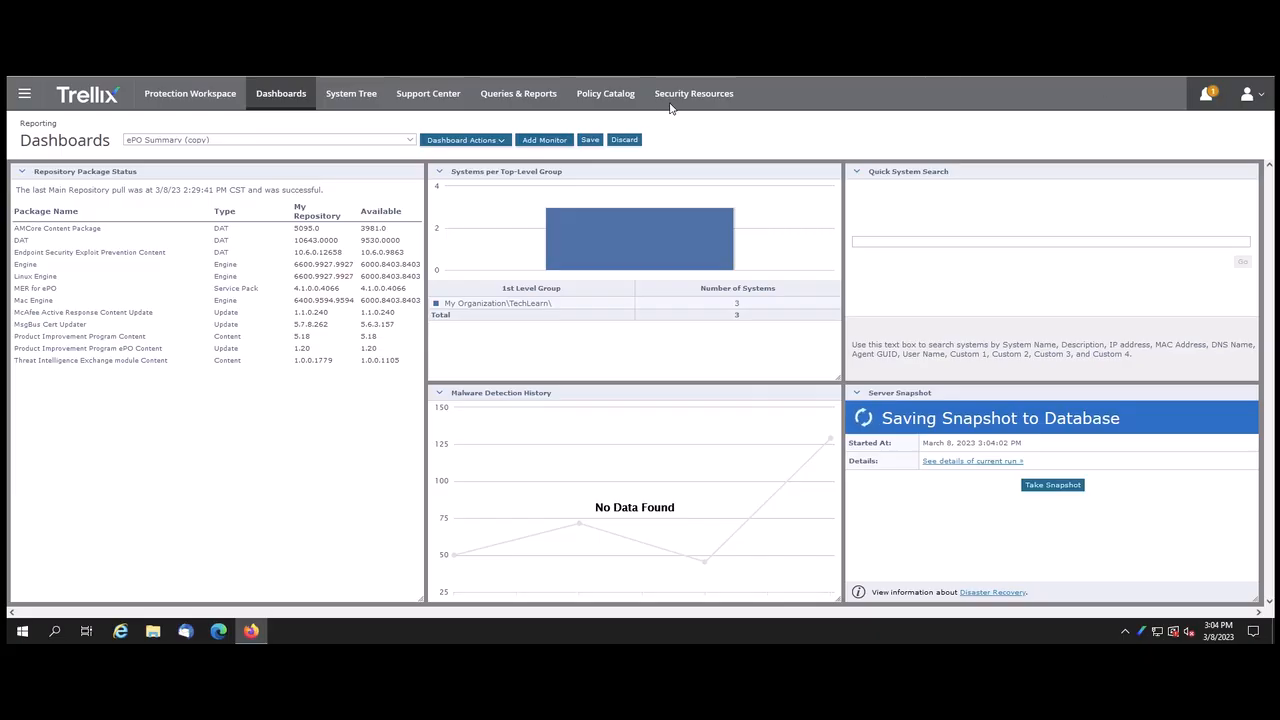
# Step: Discard the unsaved changes to the ePO Summary (copy) dashboard and leave the page
pyautogui.click(625, 140)
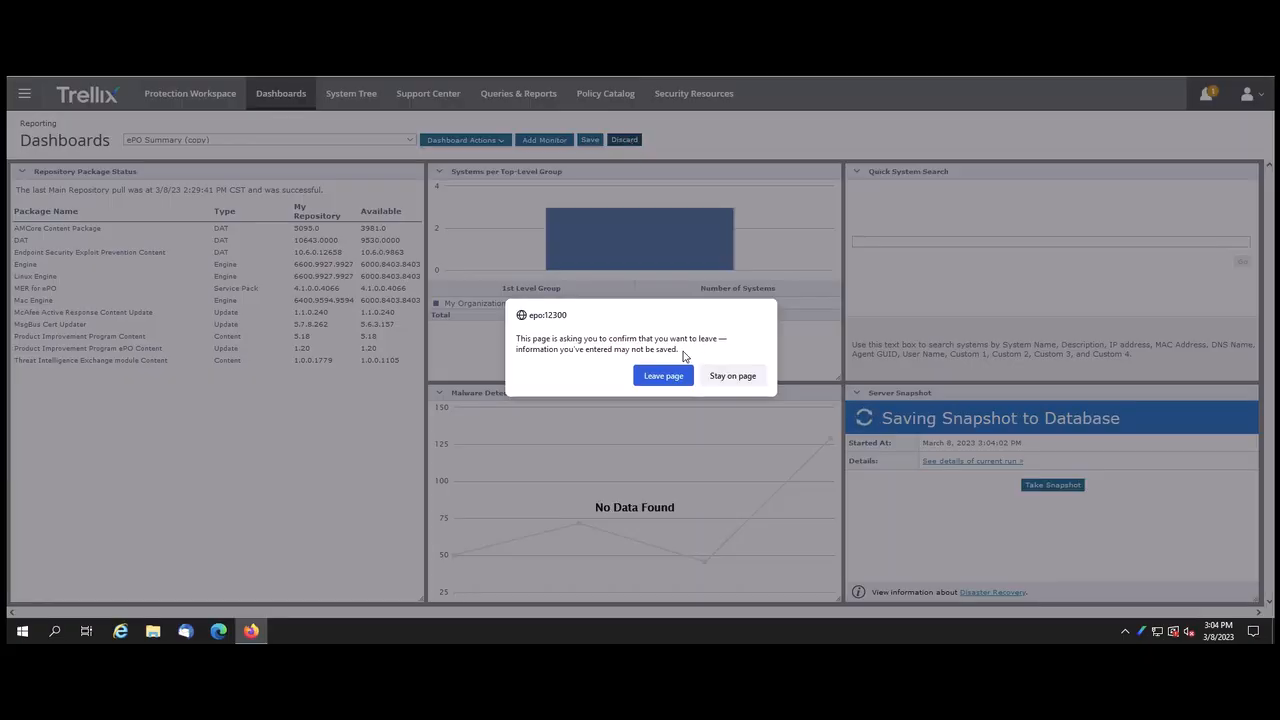
pyautogui.click(664, 377)
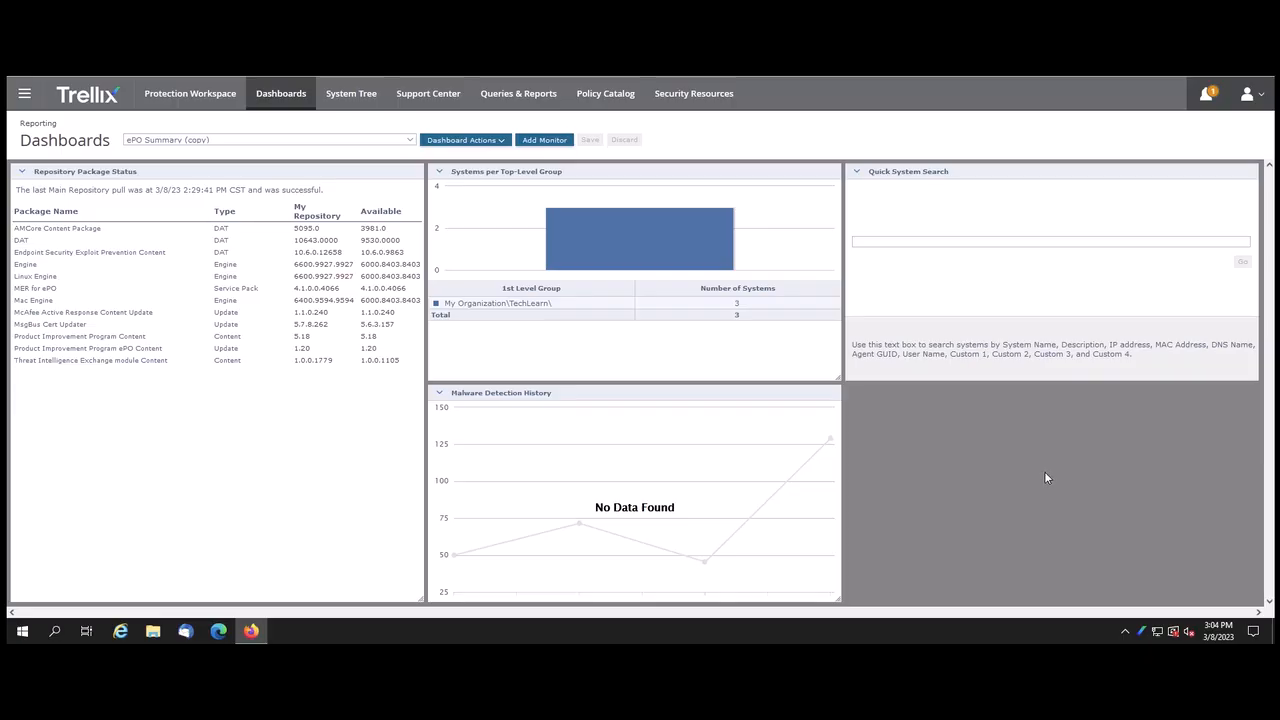
# Step: Place the Server Snapshot monitor from the Server Snapshot category below Quick System Search again and save the dashboard
pyautogui.click(544, 140)
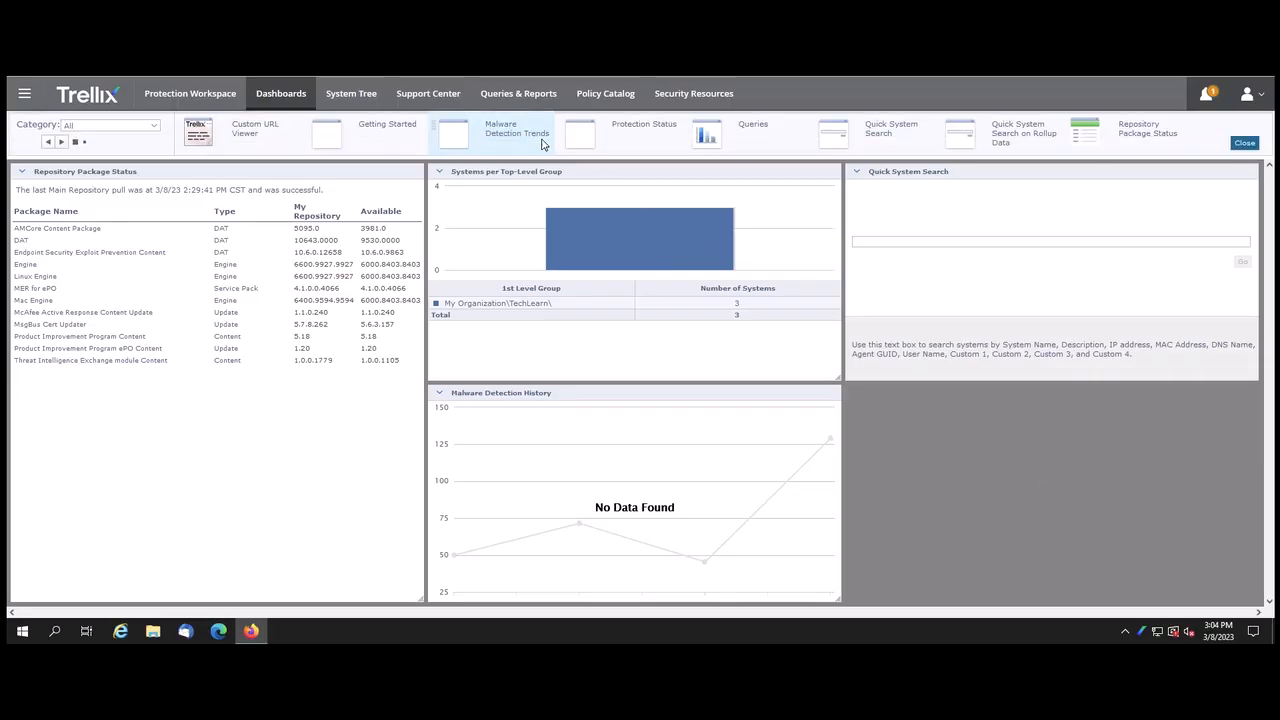
pyautogui.click(154, 126)
pyautogui.click(100, 250)
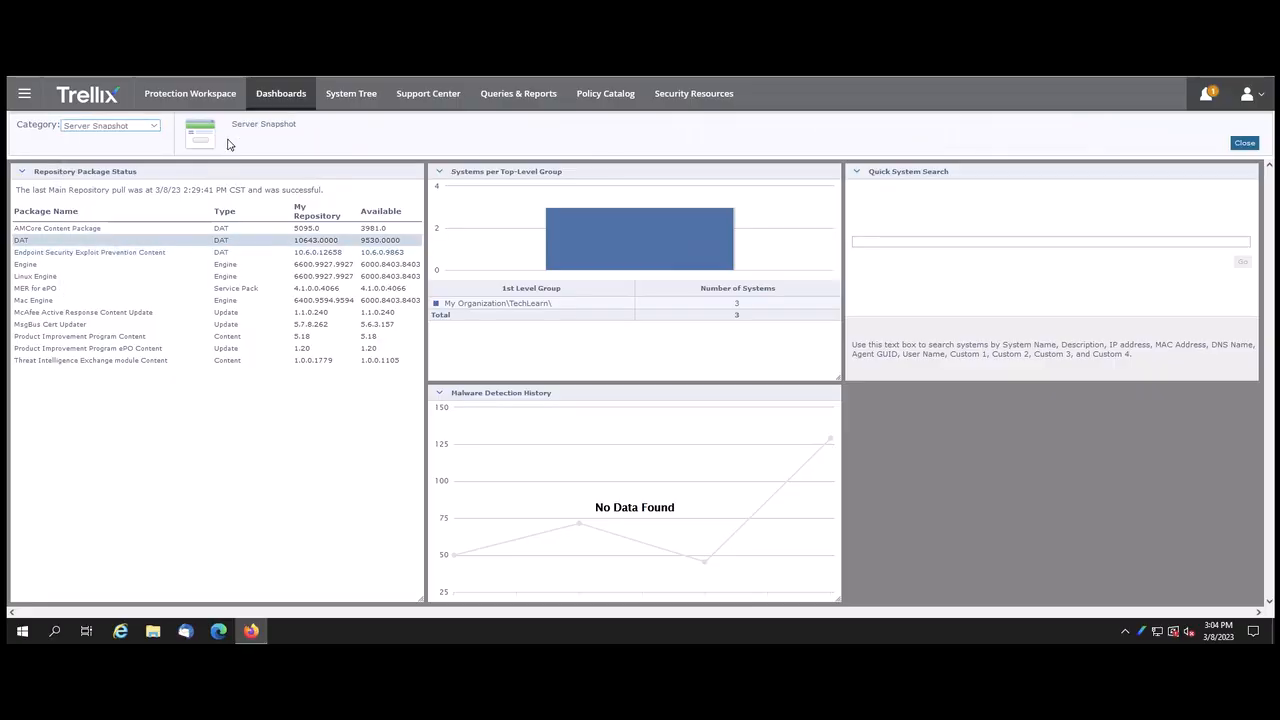
pyautogui.moveTo(236, 130); pyautogui.dragTo(894, 446)
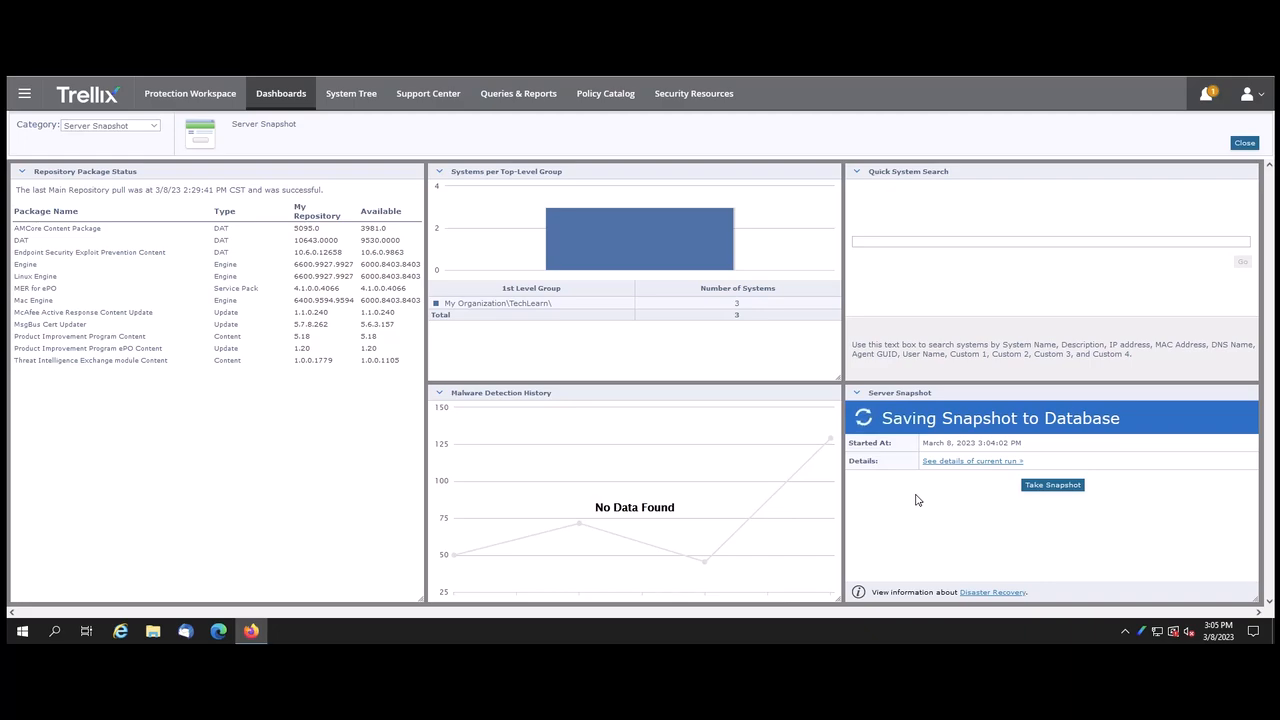
pyautogui.click(1242, 142)
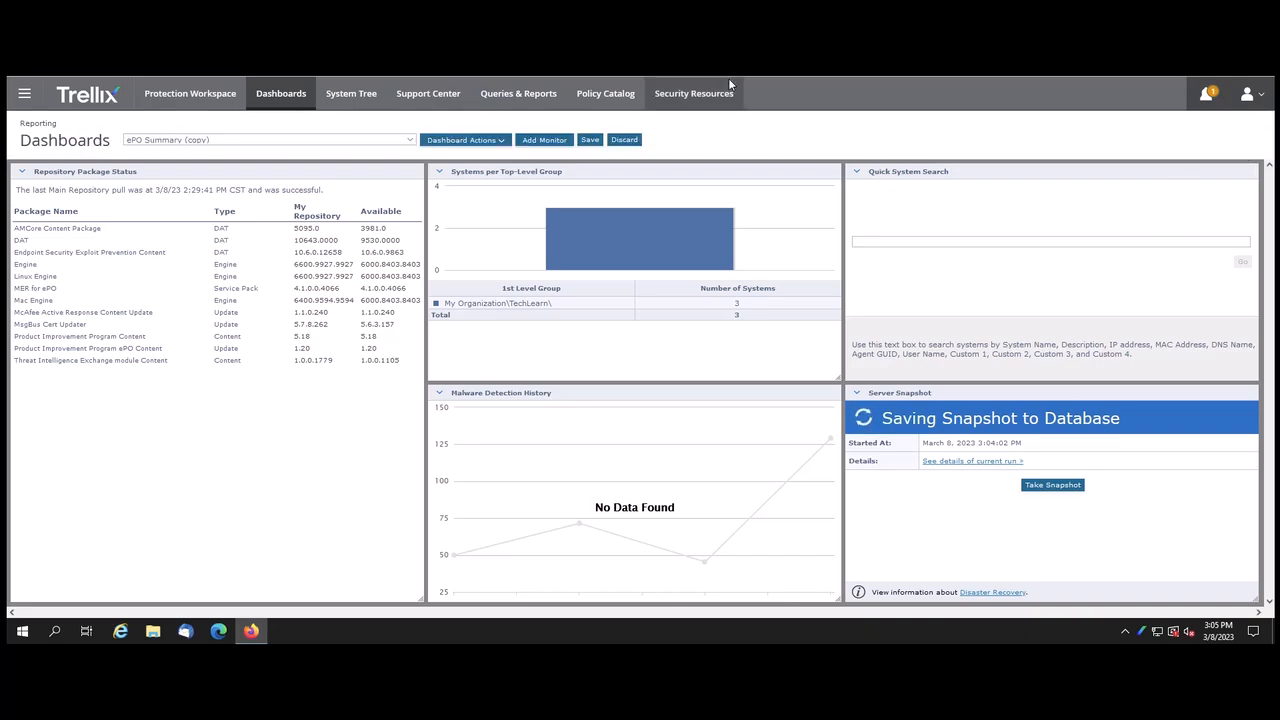
pyautogui.click(590, 143)
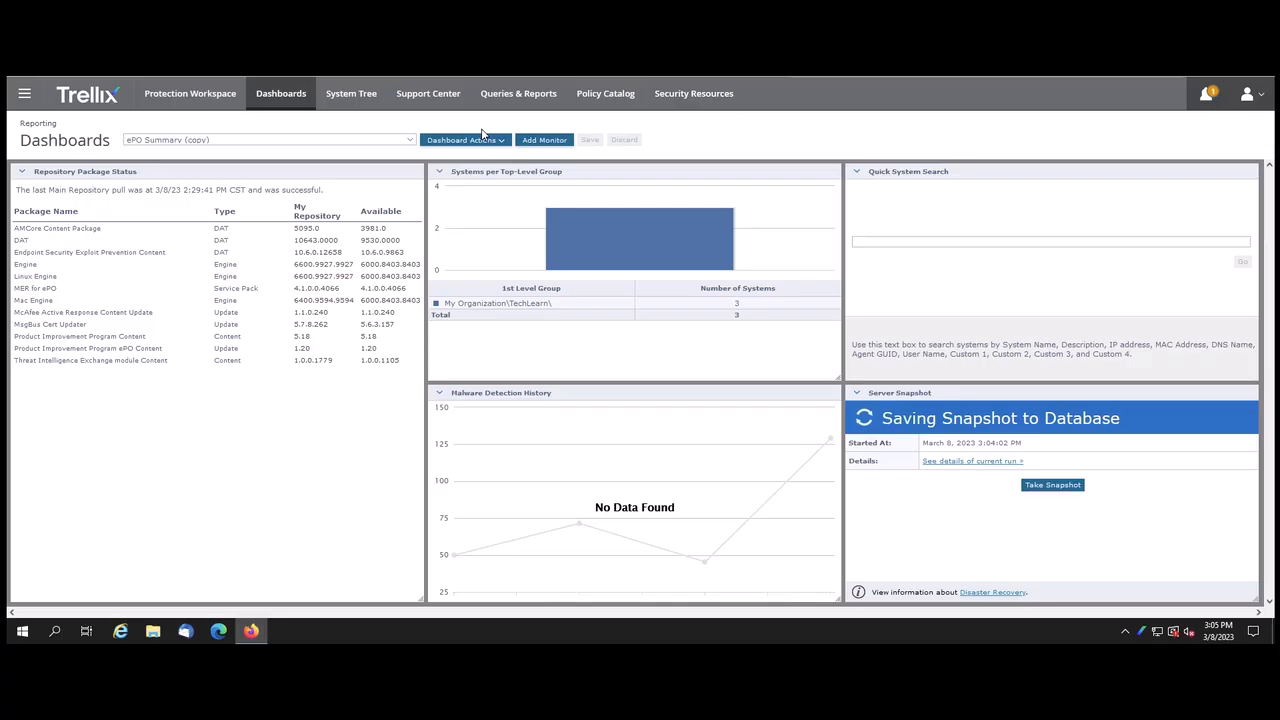
# Step: View the original ePO Summary dashboard for comparison and return to ePO Summary (copy)
pyautogui.click(411, 141)
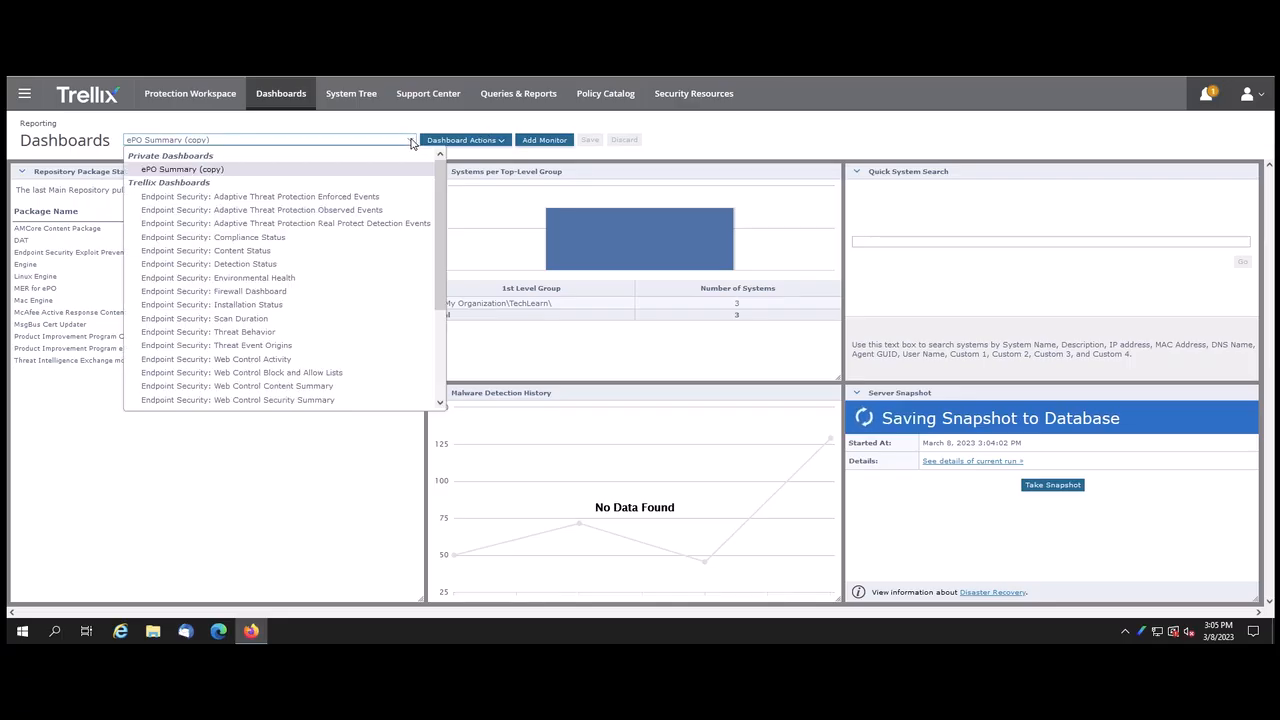
pyautogui.scroll(-5, 282, 307)
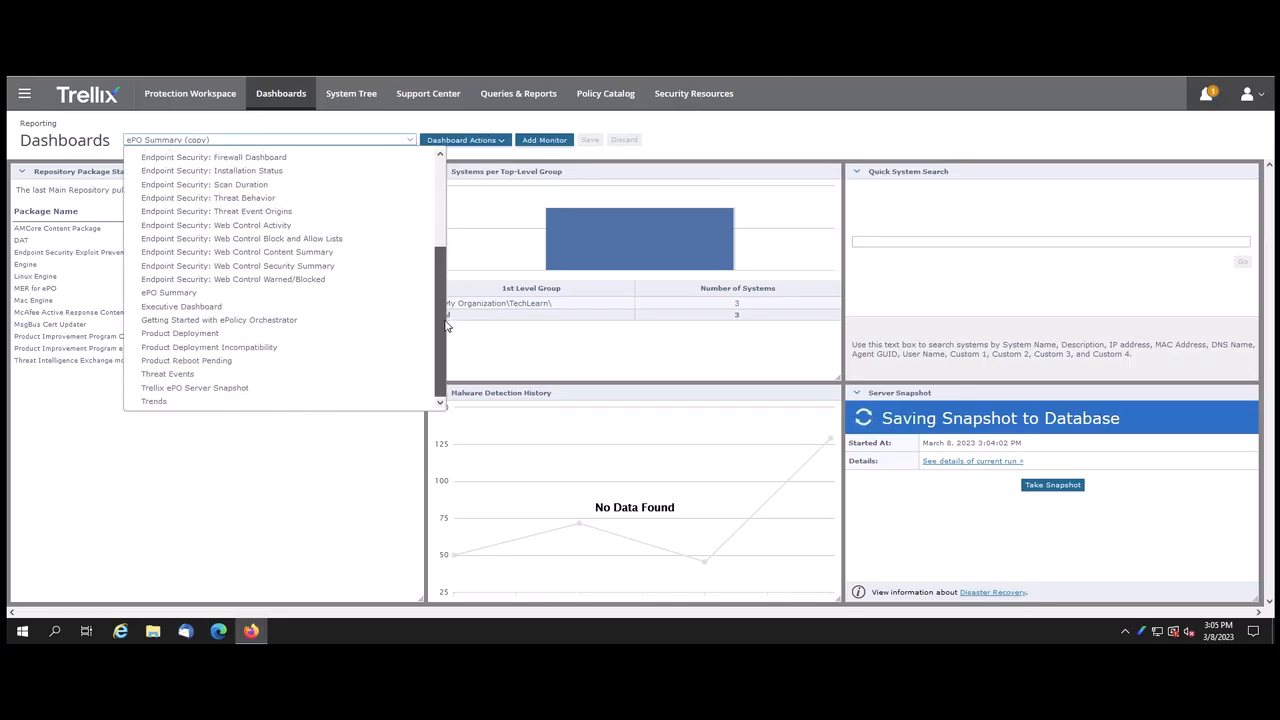
pyautogui.click(228, 294)
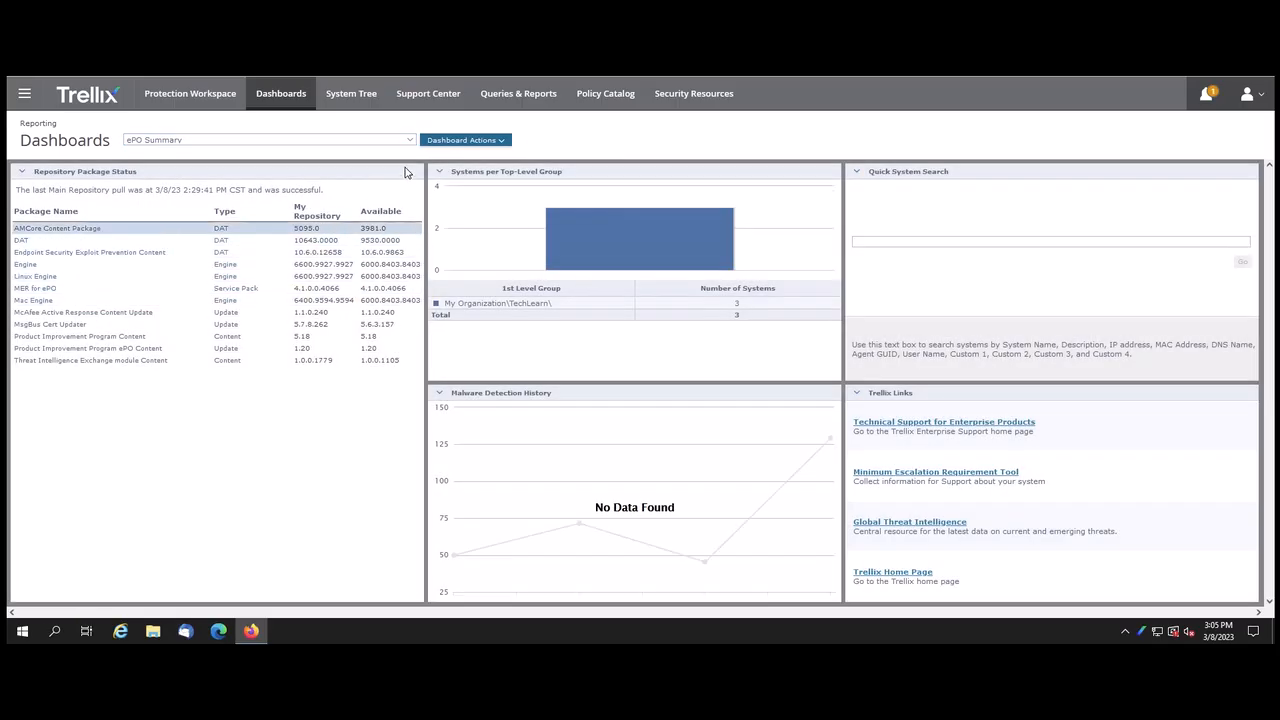
pyautogui.click(412, 143)
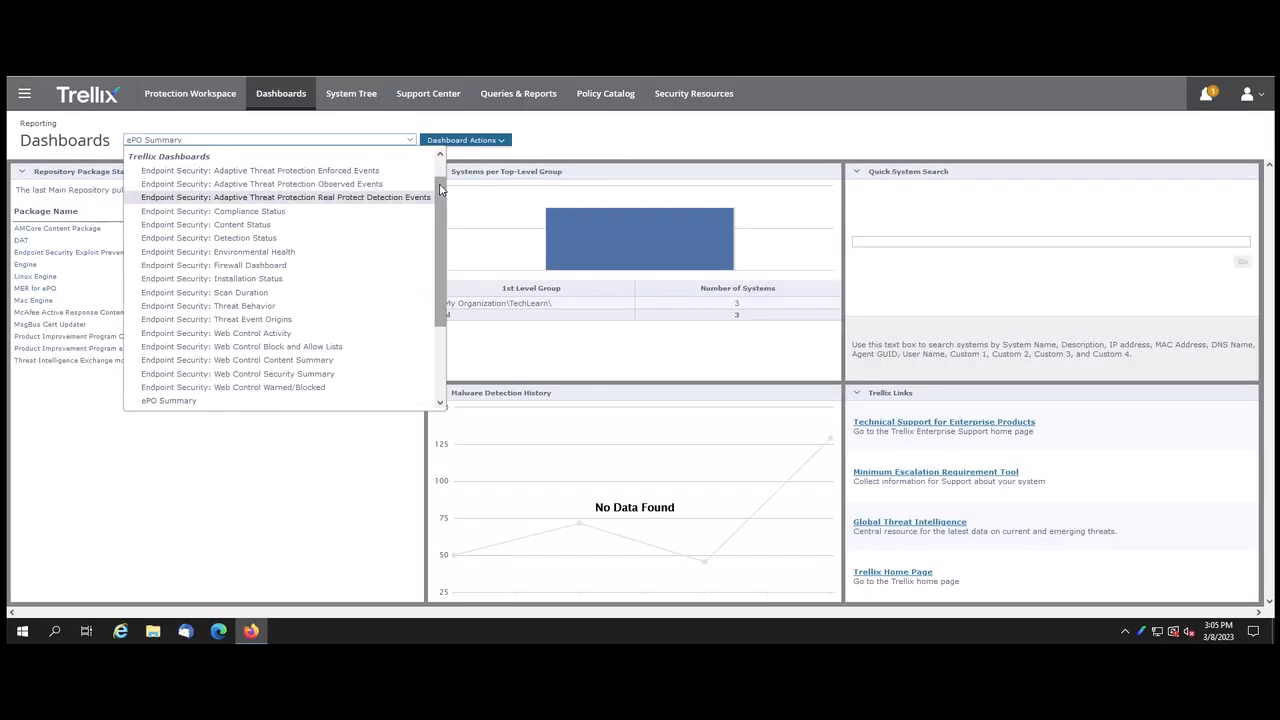
pyautogui.scroll(2, 438, 170)
pyautogui.click(257, 172)
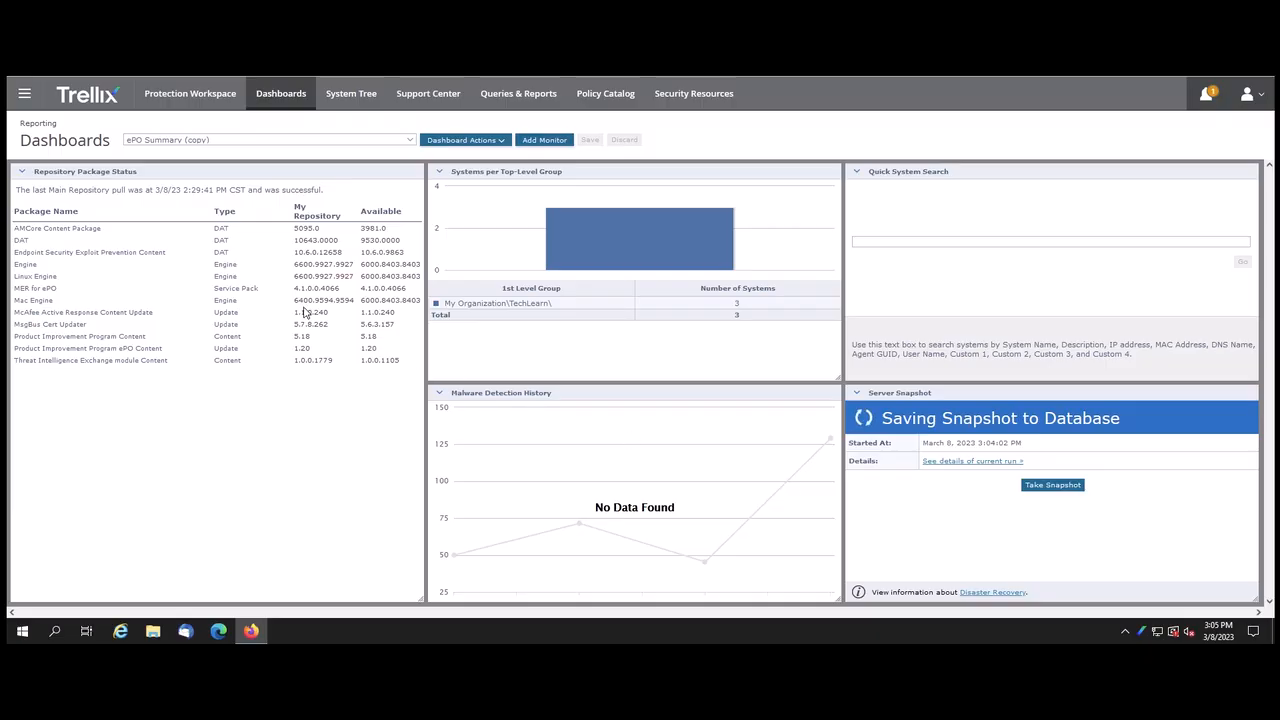
# Step: Refresh the Repository Package Status monitor
pyautogui.click(21, 174)
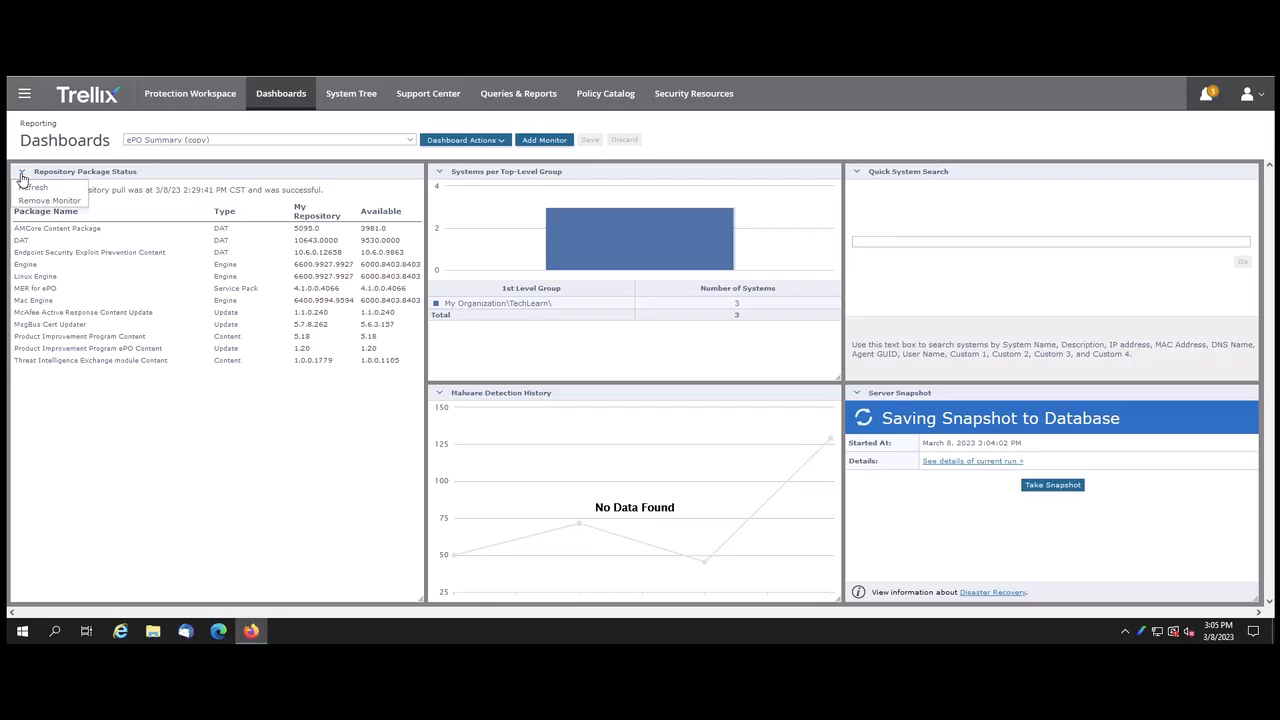
pyautogui.click(72, 187)
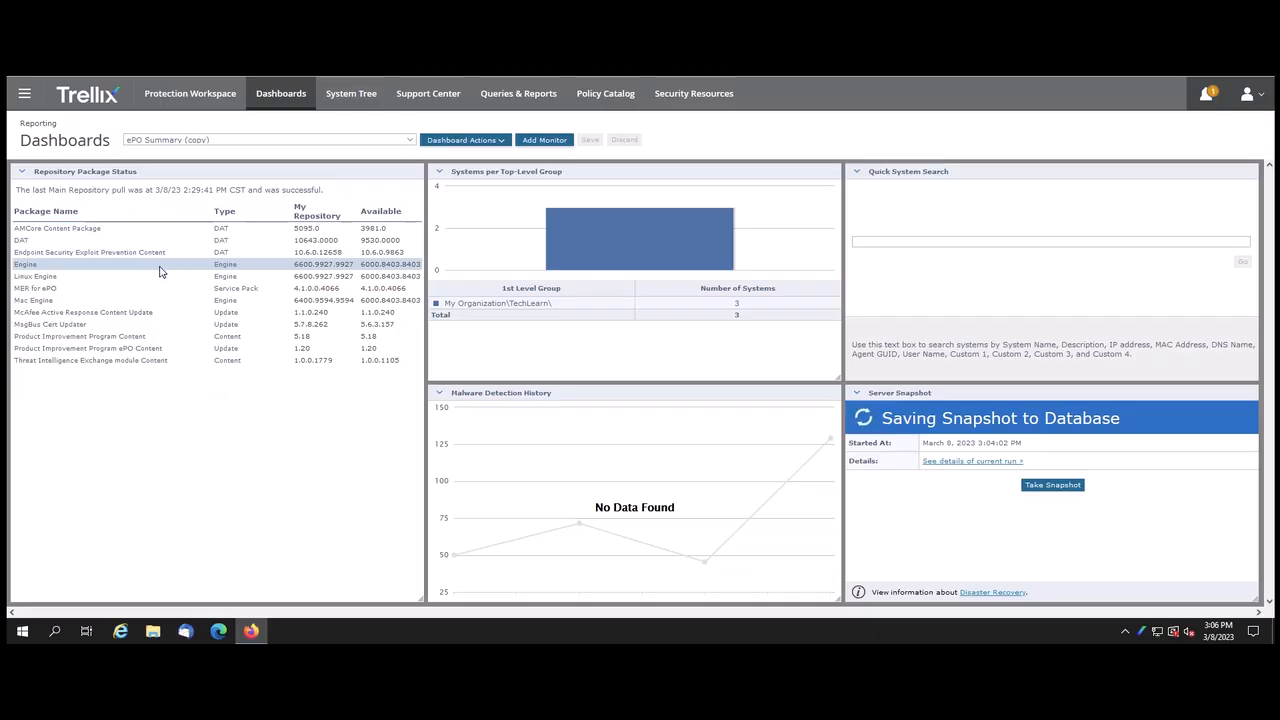
# Step: View the Systems per Top-Level Group monitor in full screen and close that view
pyautogui.click(439, 172)
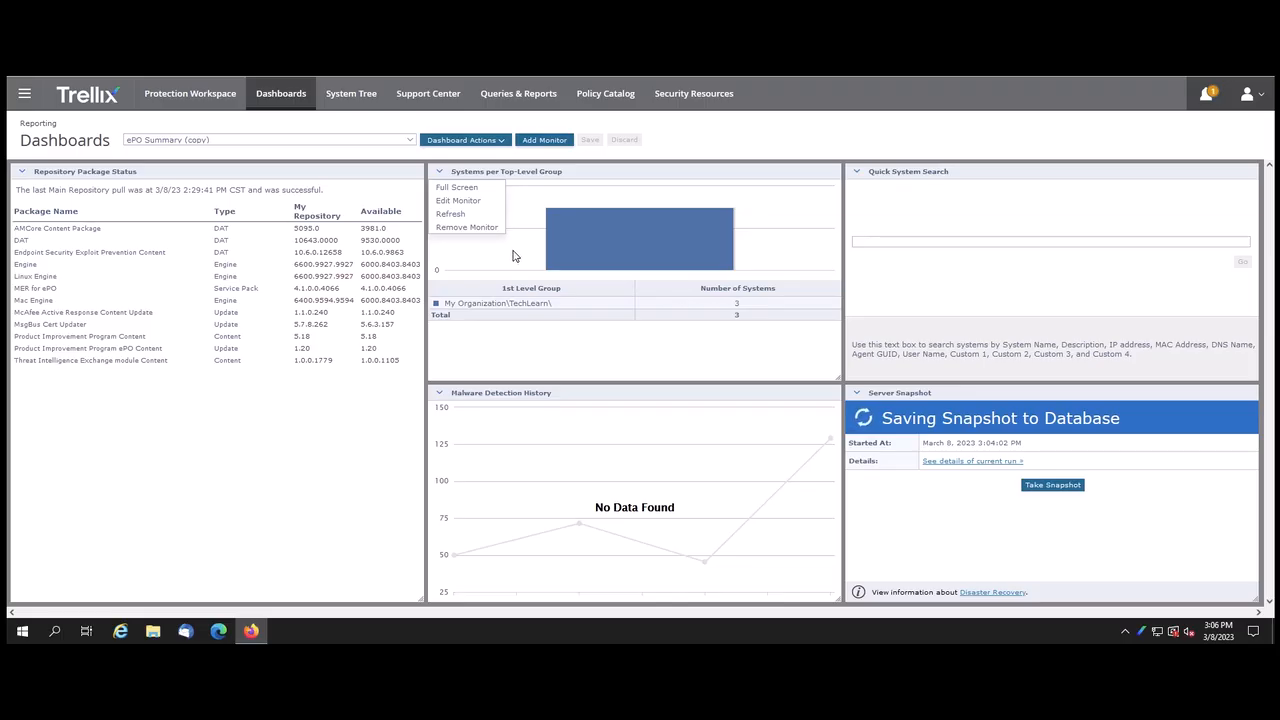
pyautogui.click(470, 188)
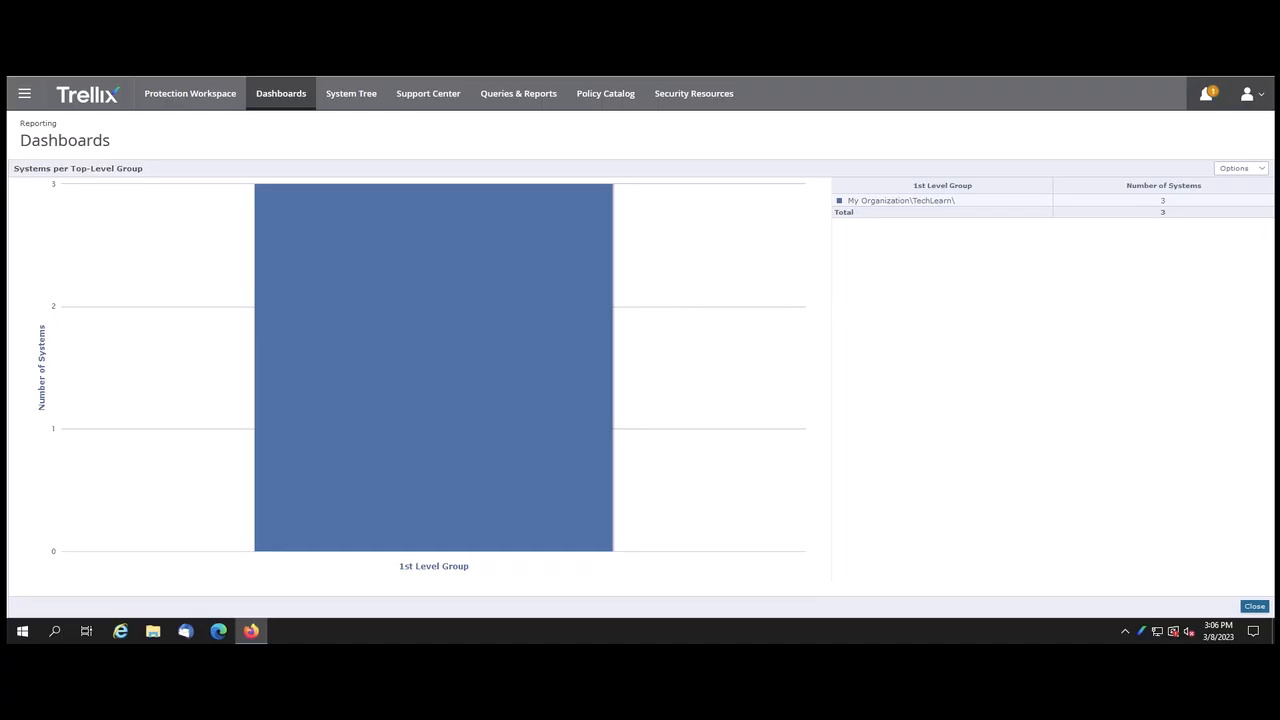
pyautogui.click(1254, 606)
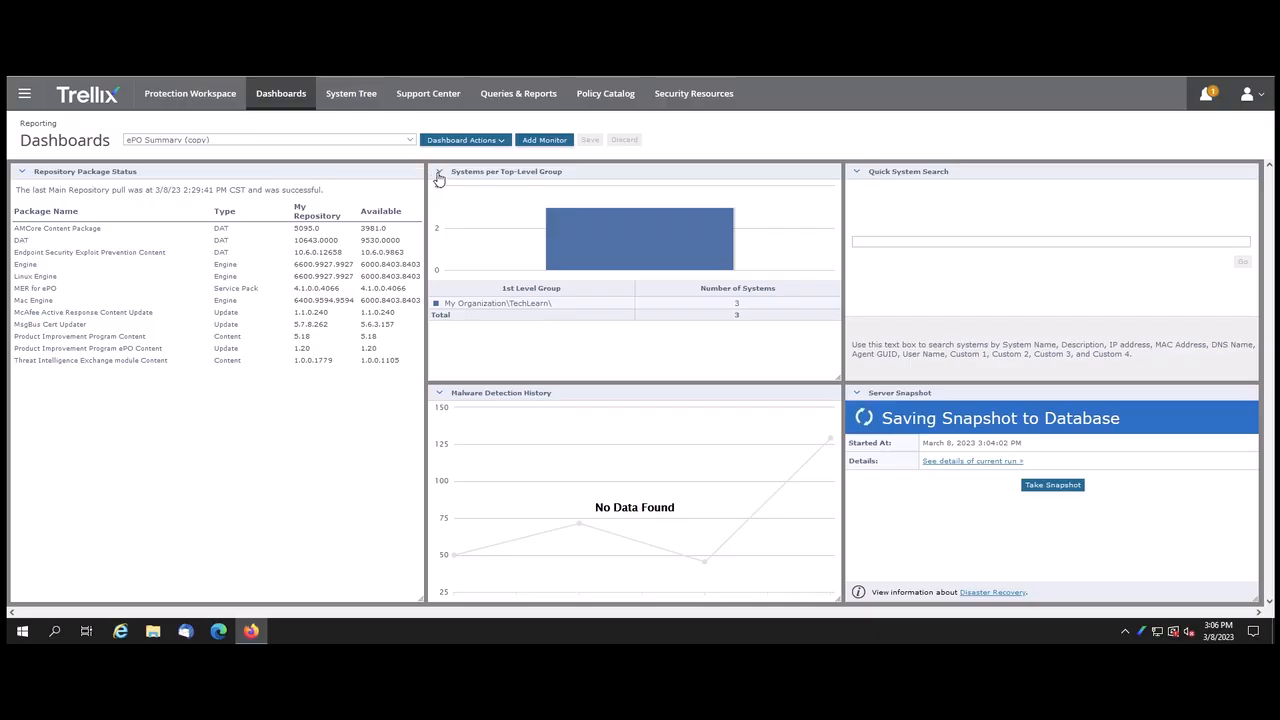
# Step: Change the Systems per Top-Level Group monitor's content to Threat Event Descriptions in the Last 24 Hours
pyautogui.click(438, 176)
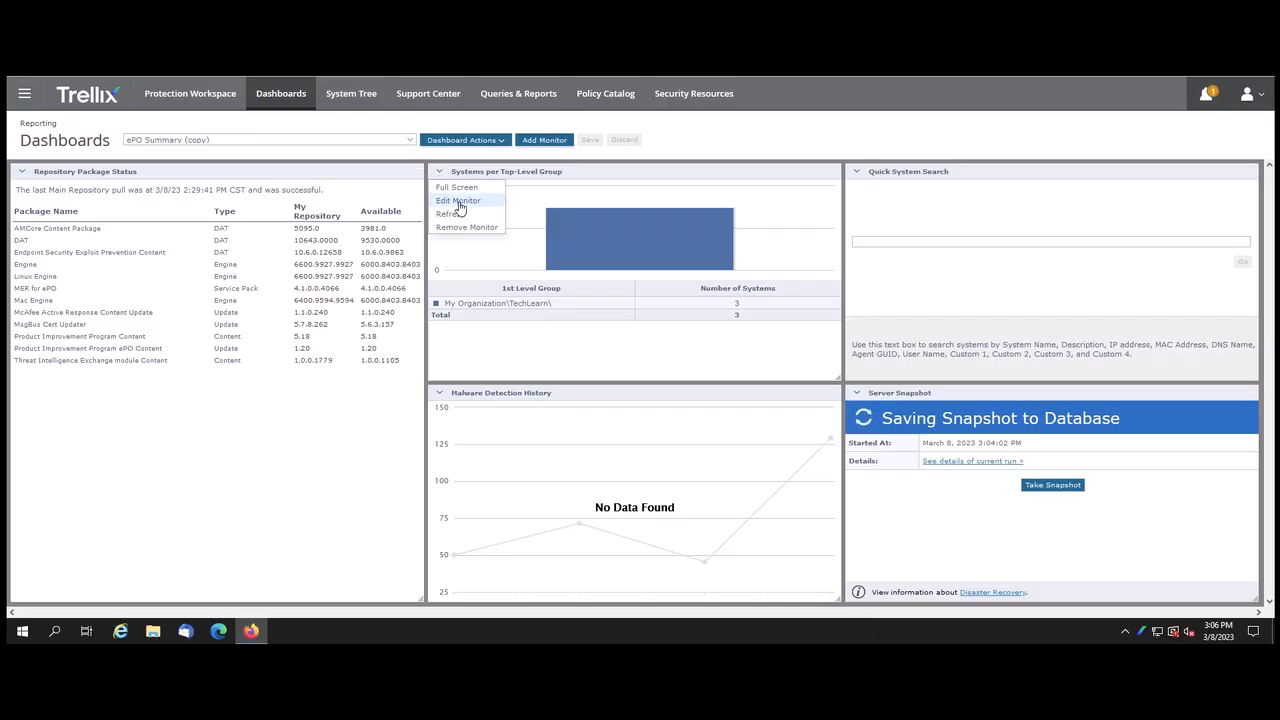
pyautogui.click(459, 203)
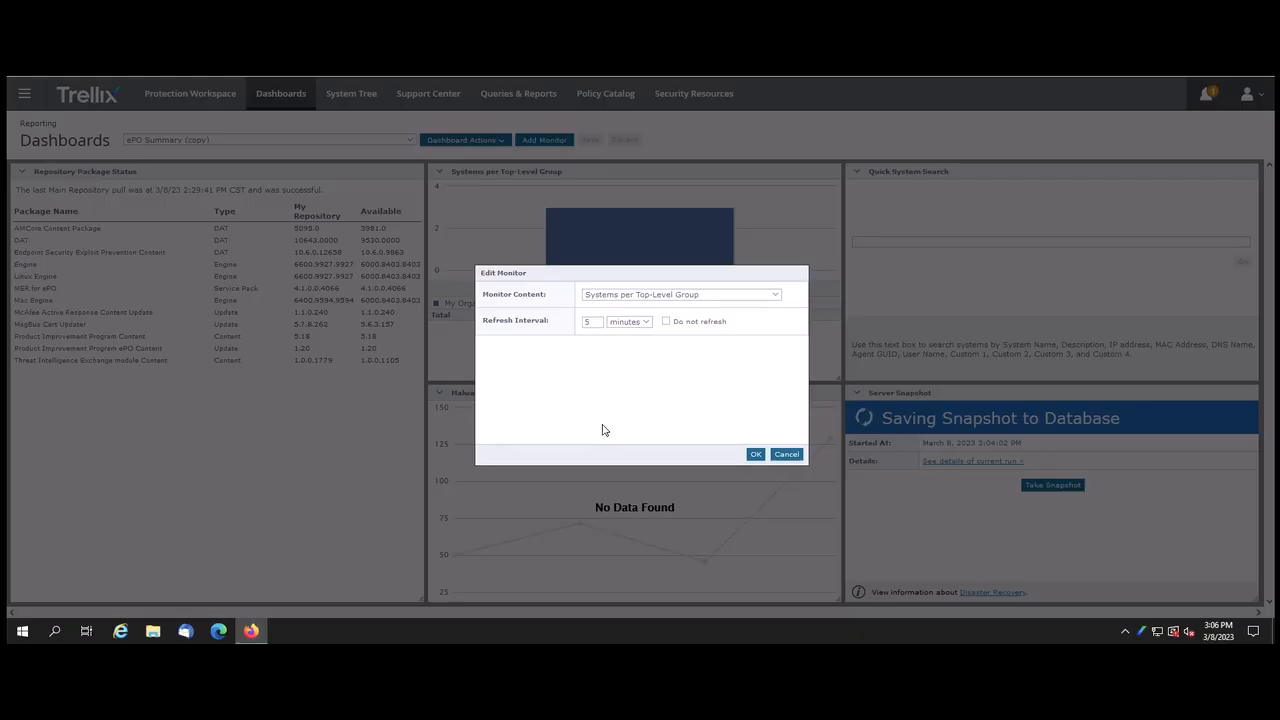
pyautogui.click(779, 300)
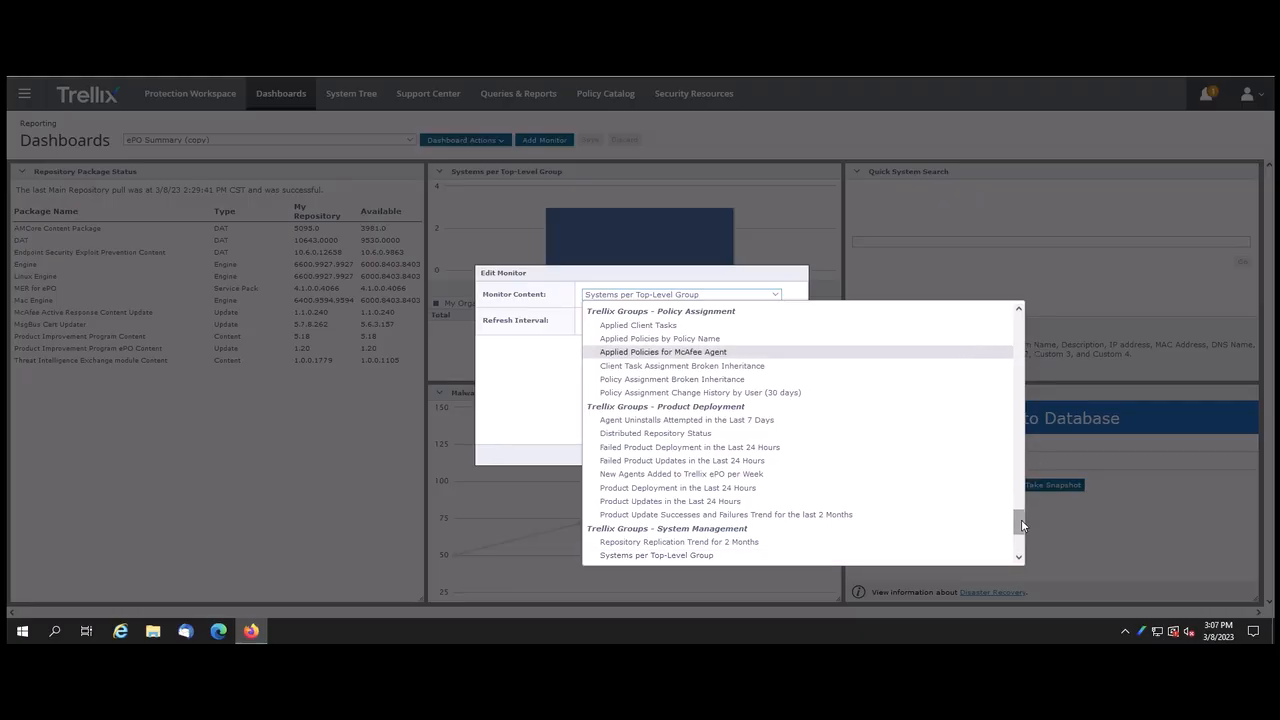
pyautogui.moveTo(1021, 519); pyautogui.dragTo(1020, 553)
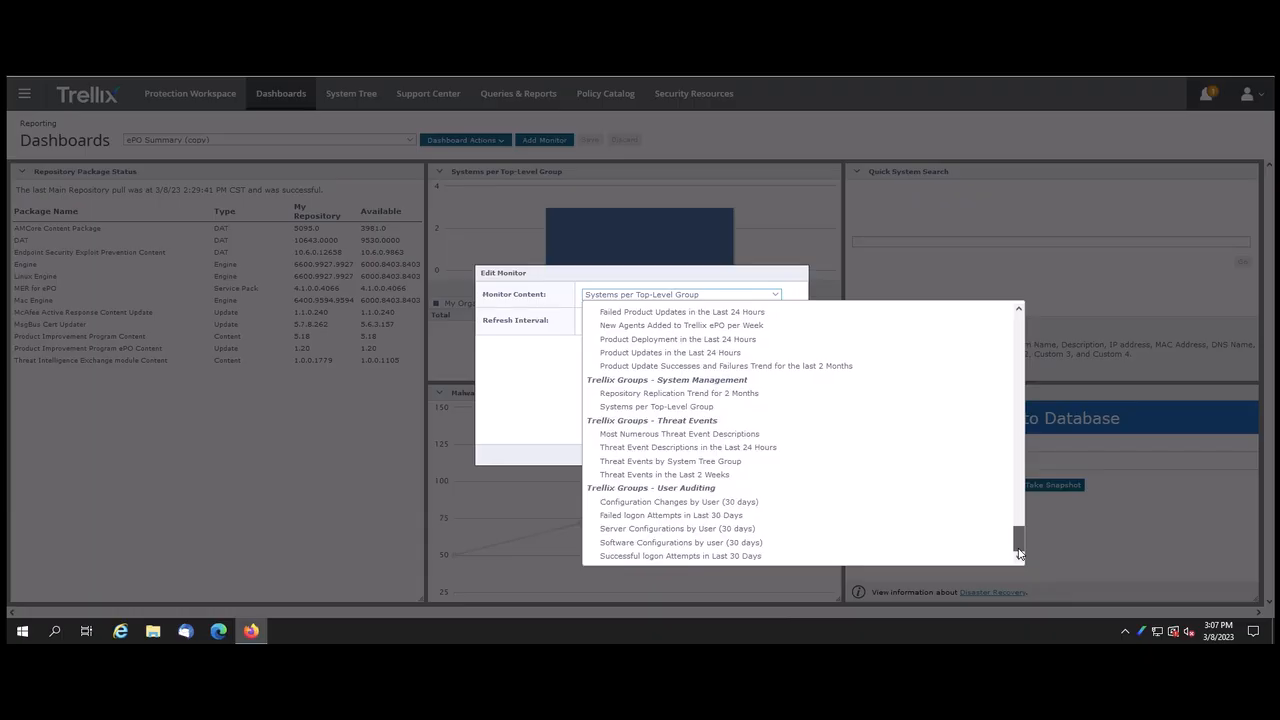
pyautogui.click(768, 448)
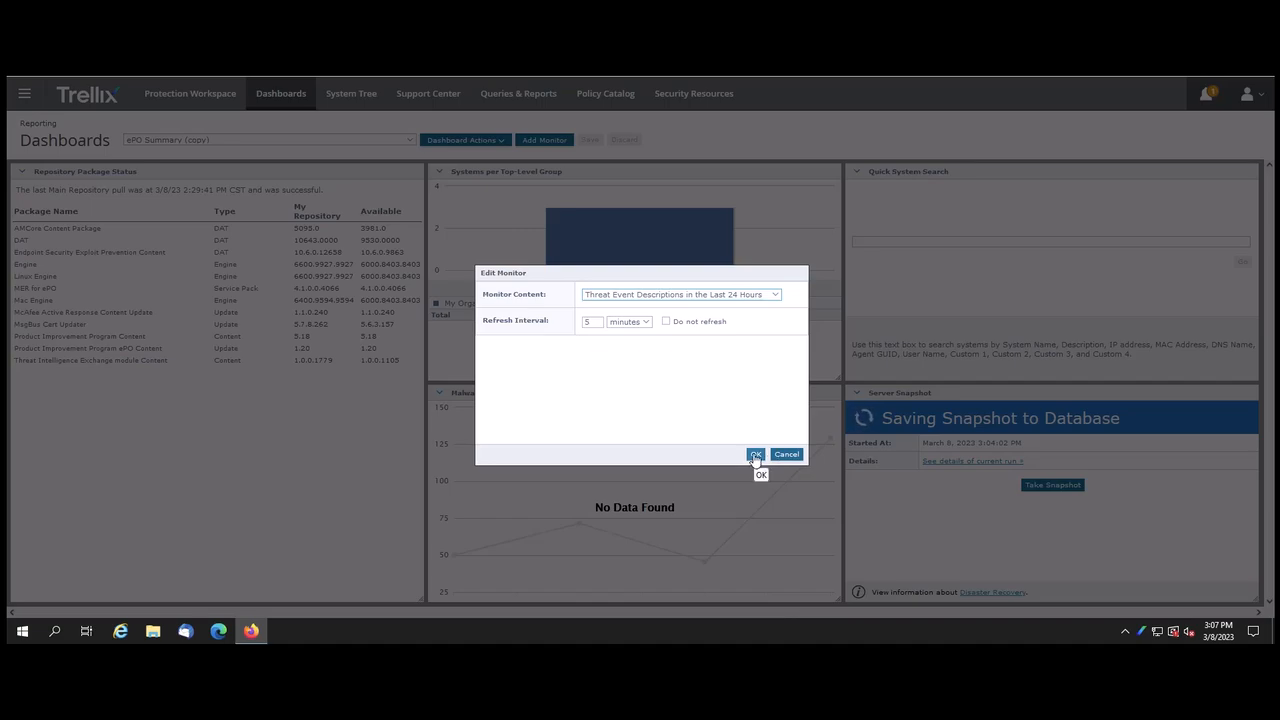
pyautogui.click(755, 455)
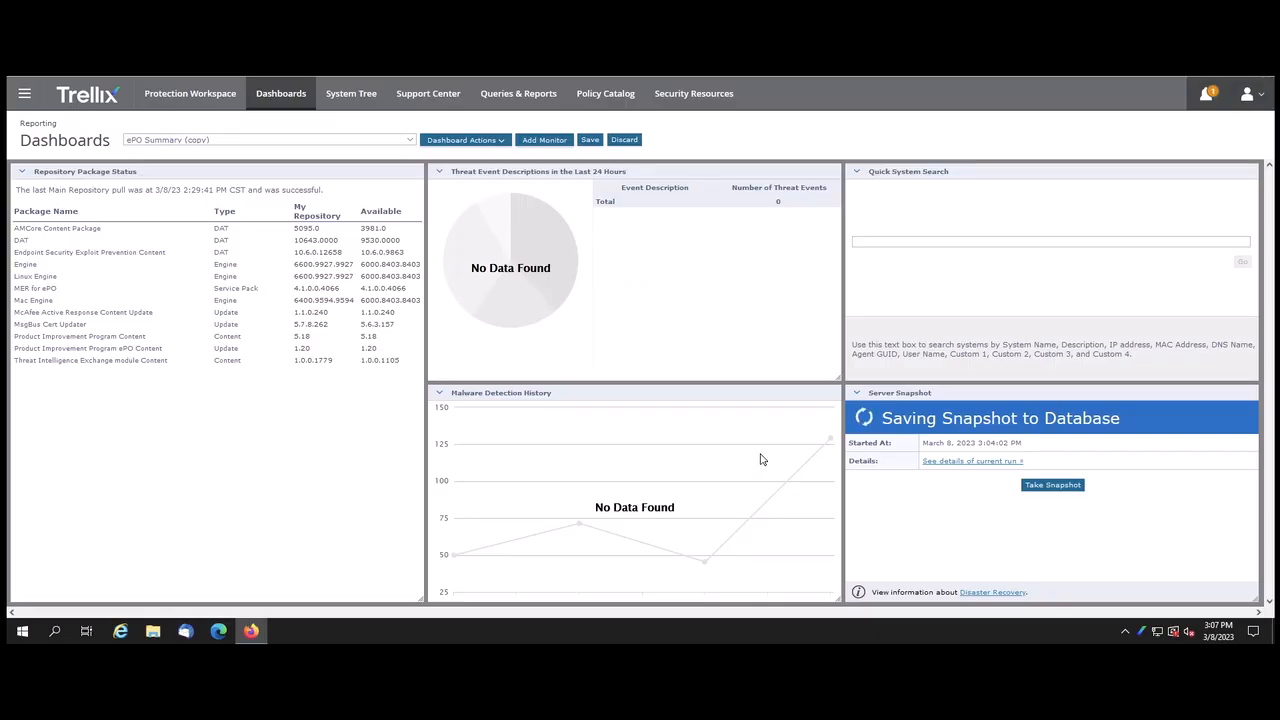